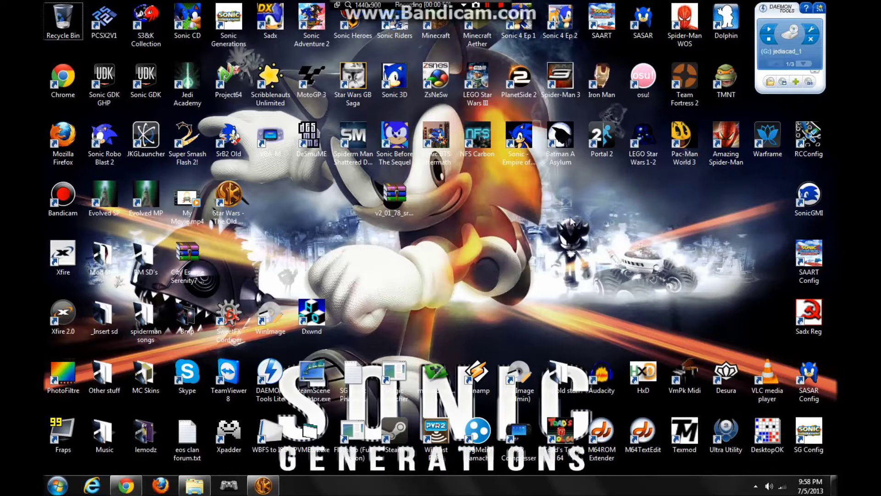
# Open the v2_01_78_src.rar archive from the desktop and enter its v2_01_78_src folder.
pyautogui.click(392, 212)
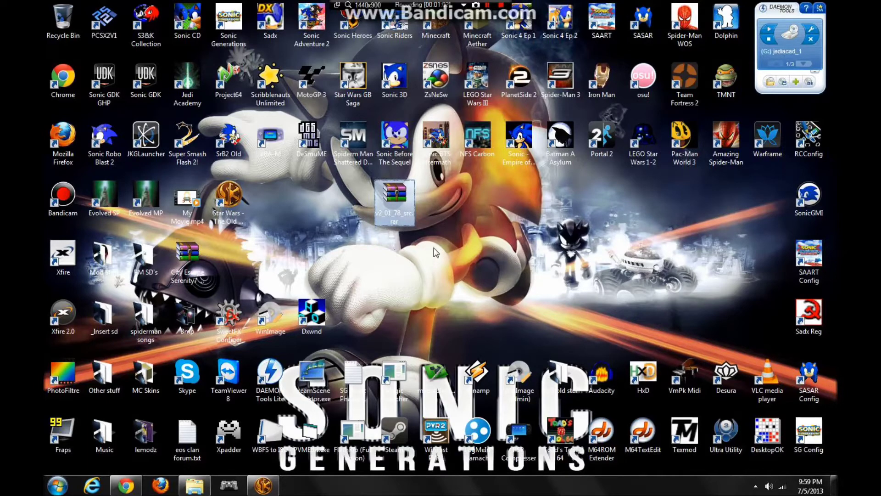
pyautogui.click(496, 273)
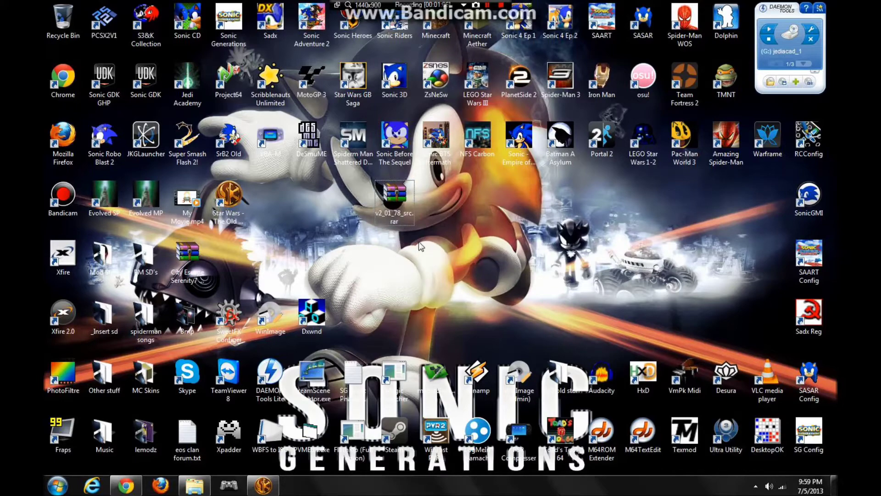
pyautogui.doubleClick(395, 196)
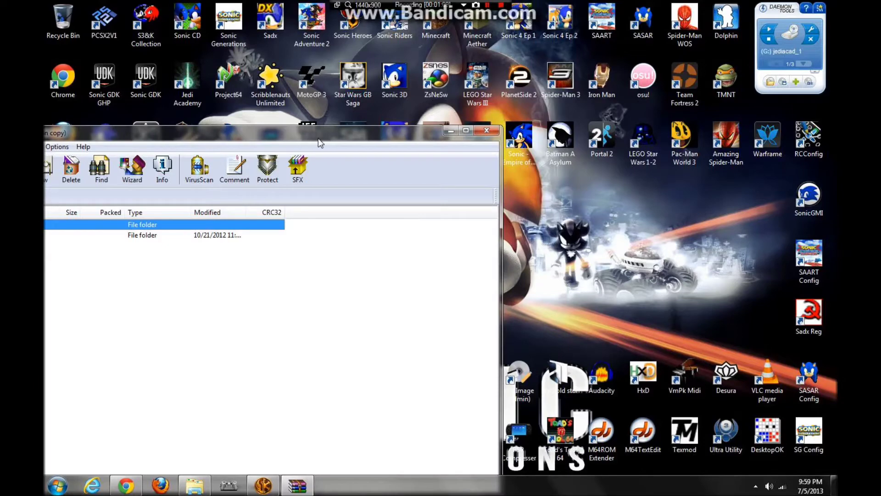
pyautogui.click(272, 320)
pyautogui.moveTo(315, 130); pyautogui.dragTo(591, 43)
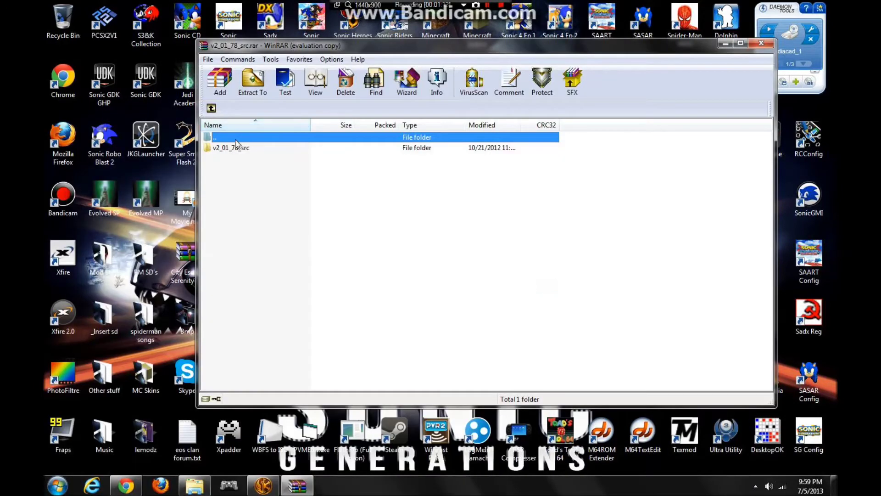
pyautogui.doubleClick(231, 148)
# Examine the contents of the archive's build folder, then return to its parent folder.
pyautogui.scroll(-3, 303, 267)
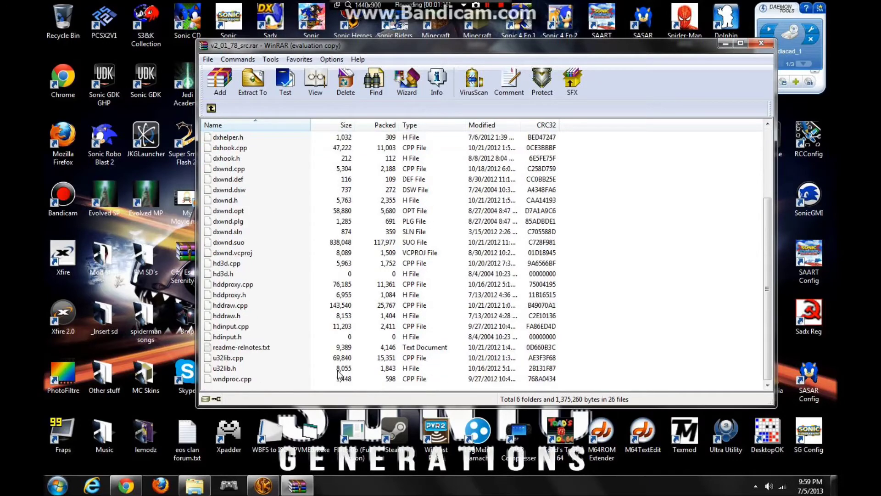
pyautogui.scroll(3, 339, 374)
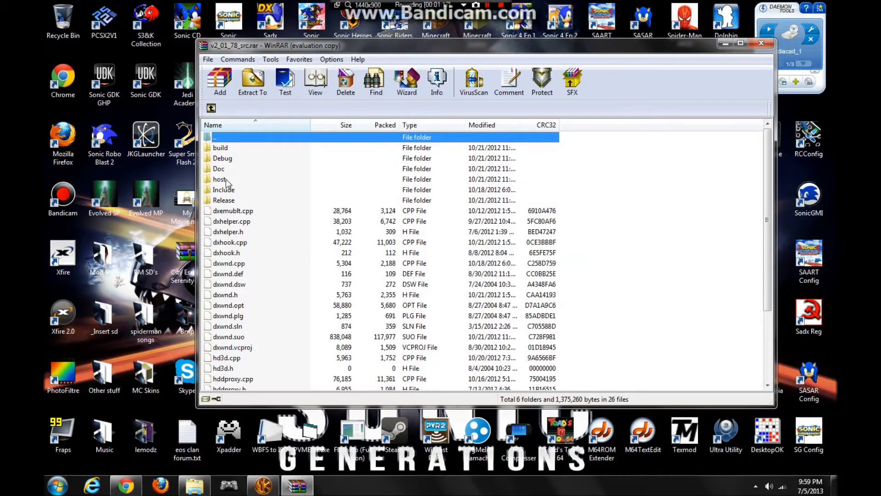
pyautogui.doubleClick(222, 148)
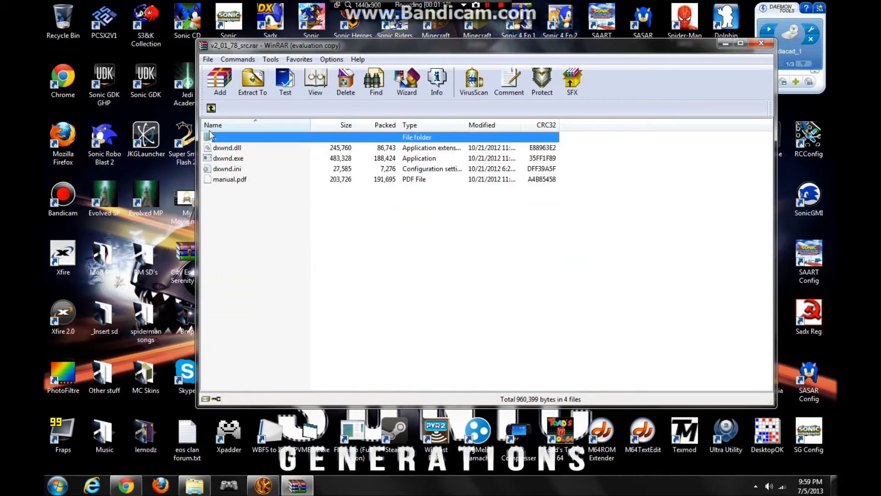
pyautogui.click(211, 108)
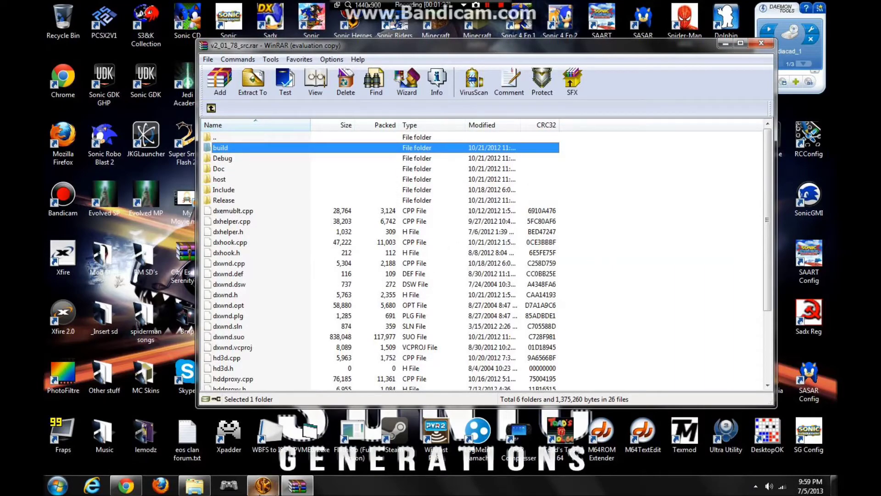
# Extract the build folder from the archive into C:\Modding, check the extracted files, and close the archive.
pyautogui.click(194, 486)
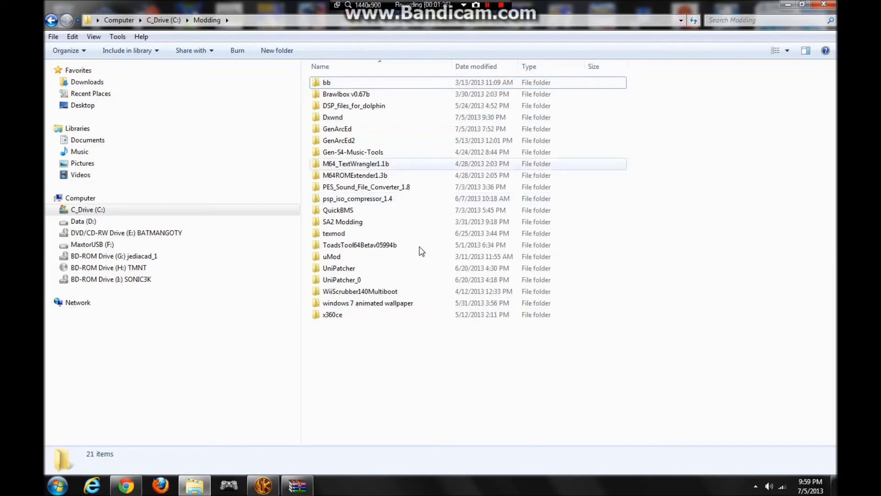
pyautogui.click(788, 4)
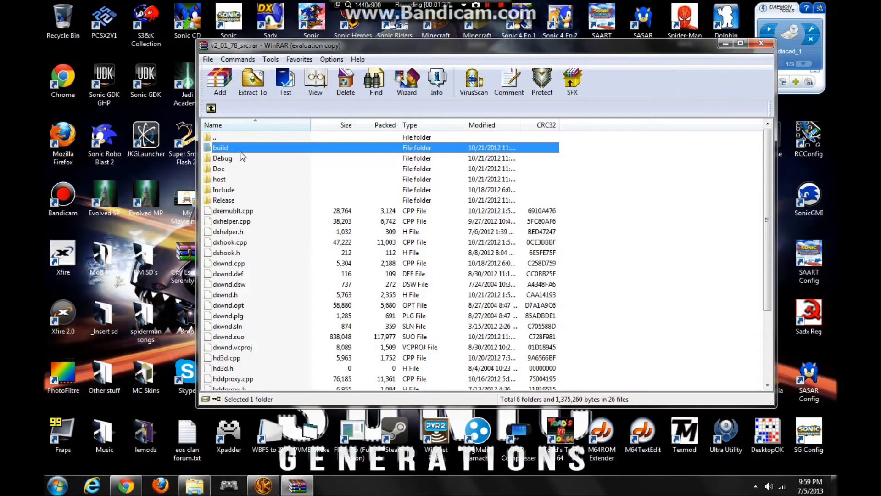
pyautogui.moveTo(237, 150); pyautogui.dragTo(362, 378)
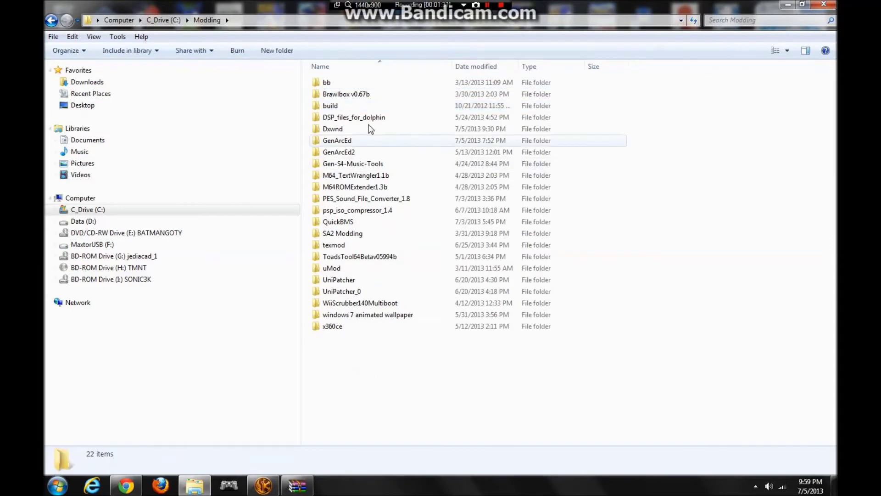
pyautogui.doubleClick(346, 105)
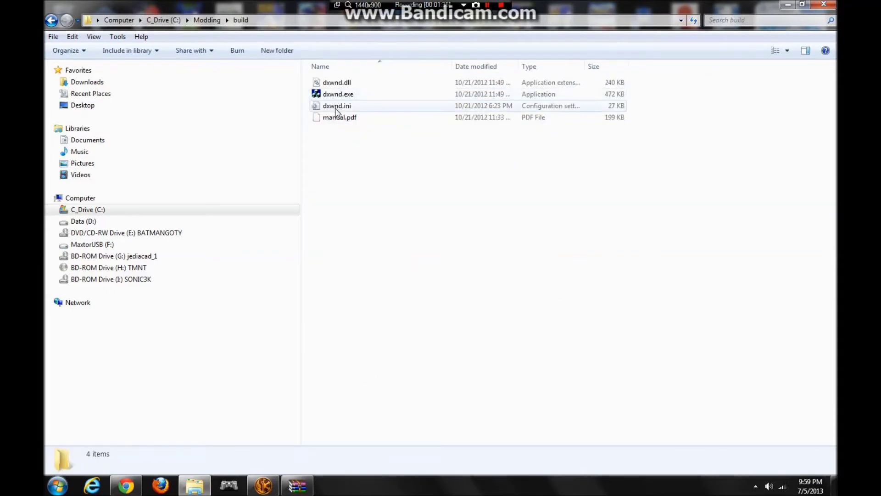
pyautogui.click(793, 5)
pyautogui.click(770, 42)
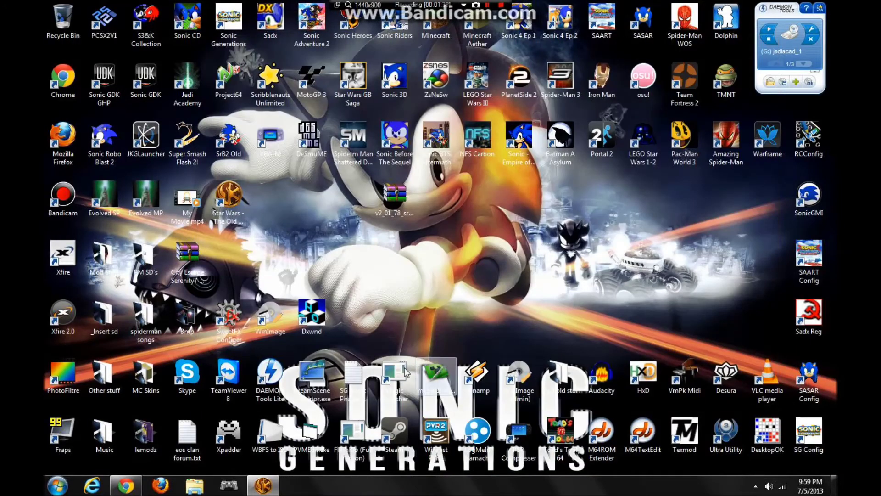
# Run Dxwnd as administrator from the desktop and find the Sonic Generations entry in its game list.
pyautogui.rightClick(317, 321)
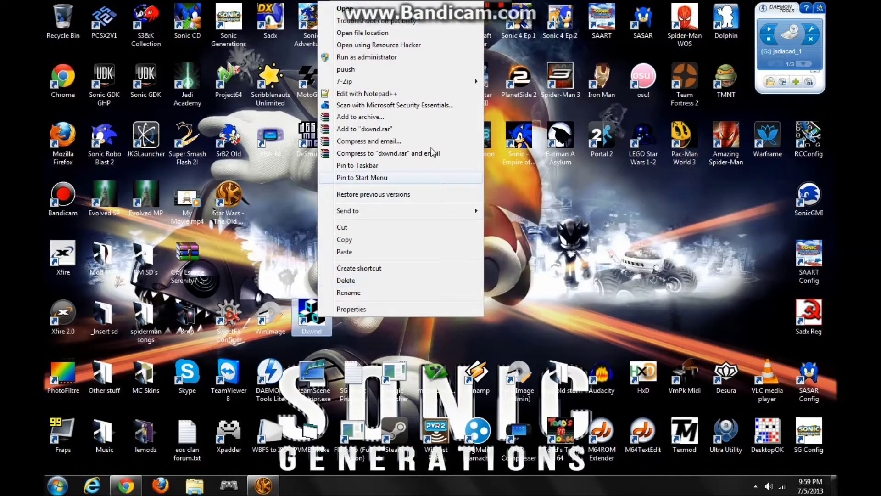
pyautogui.click(391, 57)
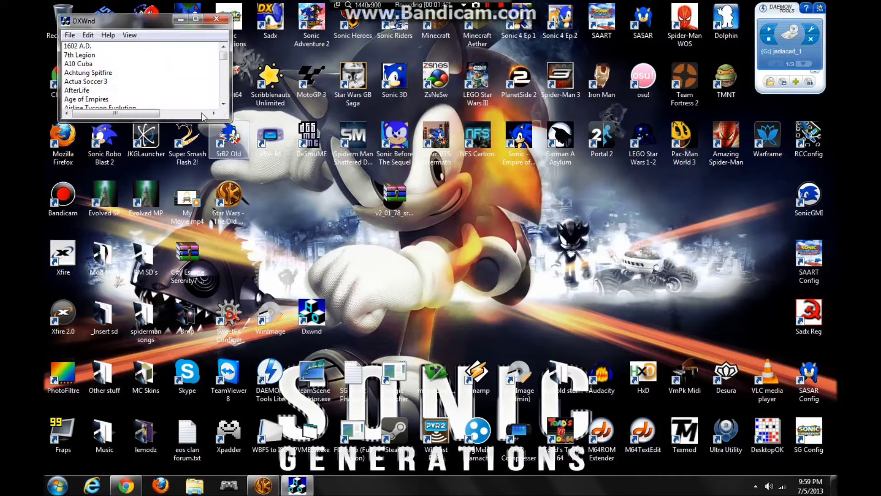
pyautogui.scroll(-20, 115, 78)
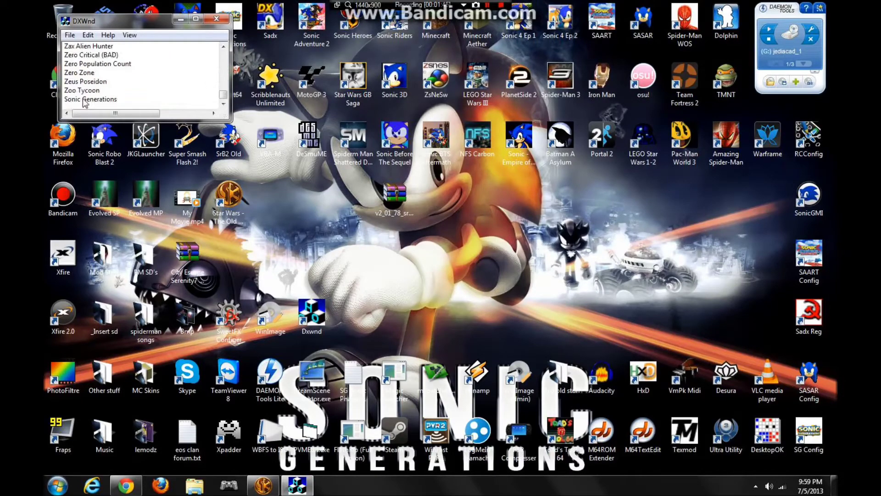
pyautogui.rightClick(83, 99)
pyautogui.click(73, 99)
pyautogui.rightClick(71, 97)
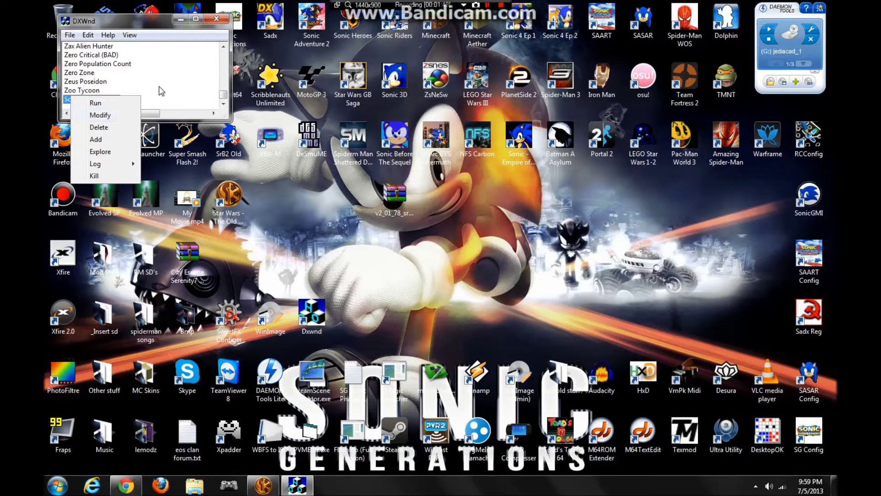
pyautogui.click(160, 91)
# Delete the existing Sonic Generations entry from the DXWnd game list.
pyautogui.scroll(10, 187, 79)
pyautogui.scroll(-5, 188, 79)
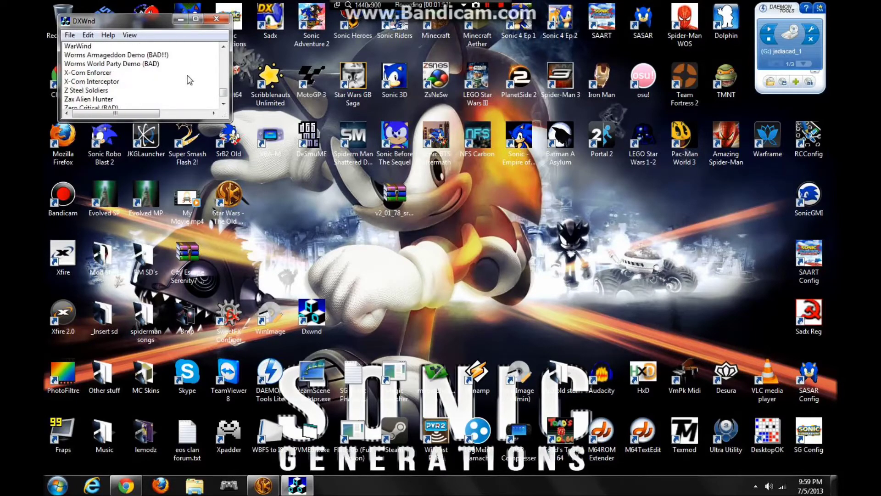
pyautogui.scroll(-2, 188, 80)
pyautogui.rightClick(84, 99)
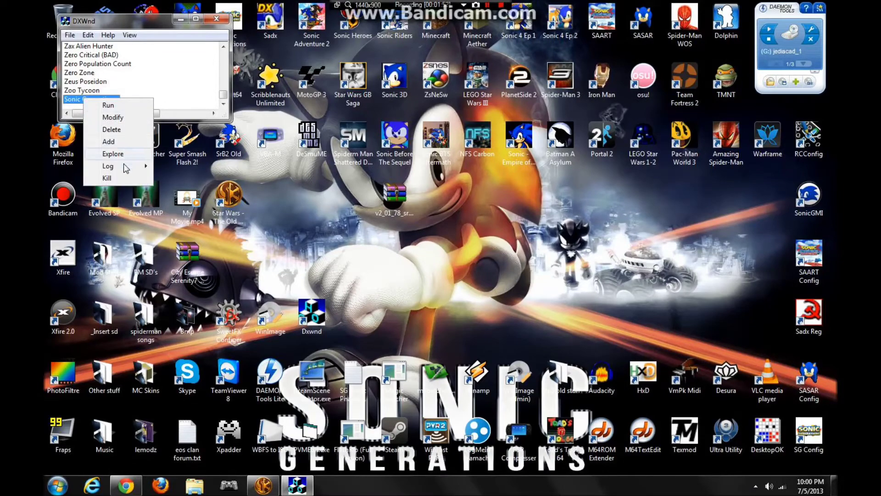
pyautogui.click(123, 130)
pyautogui.click(436, 271)
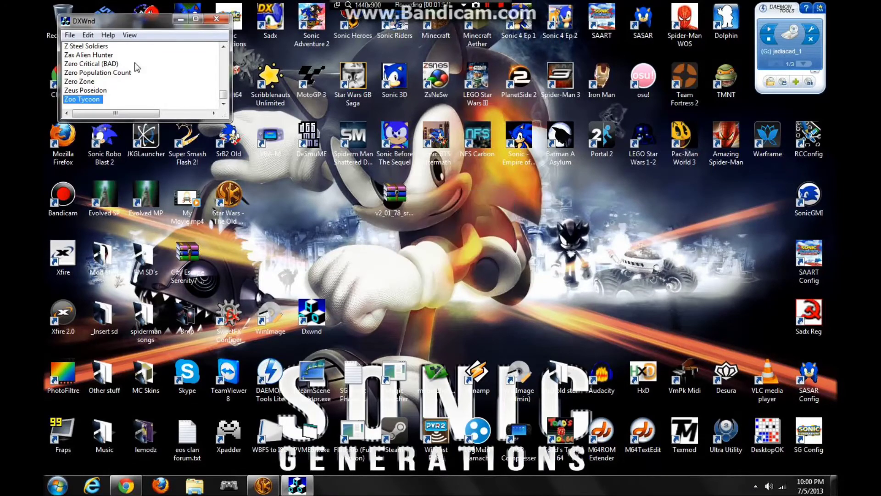
# Move the DXWnd window toward the middle of the desktop and add a new target named Sonic Generations.
pyautogui.scroll(20, 145, 71)
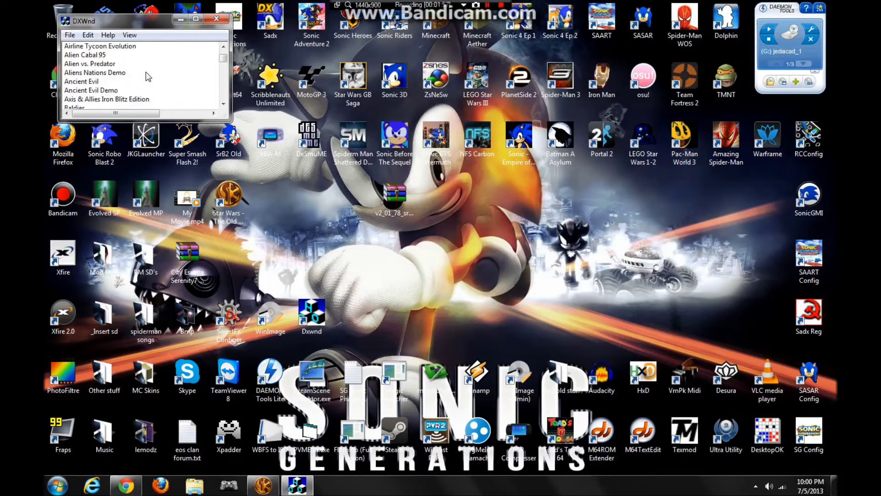
pyautogui.scroll(3, 146, 76)
pyautogui.moveTo(155, 19); pyautogui.dragTo(561, 194)
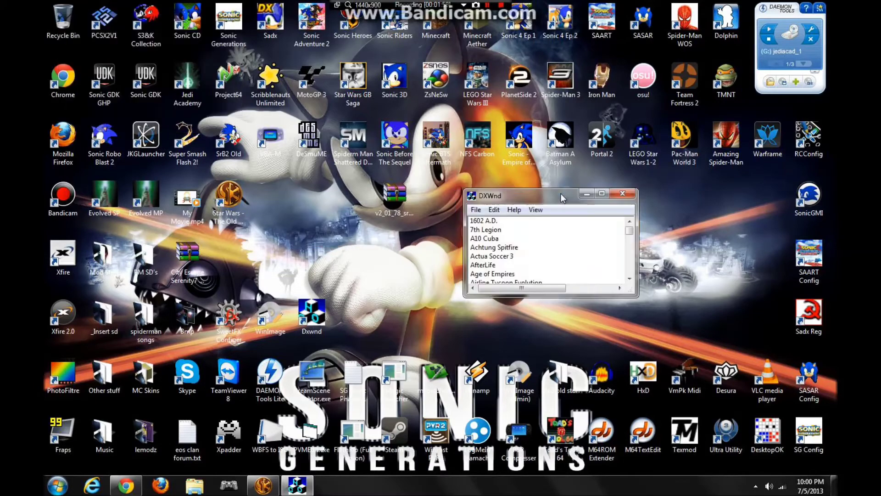
pyautogui.click(494, 210)
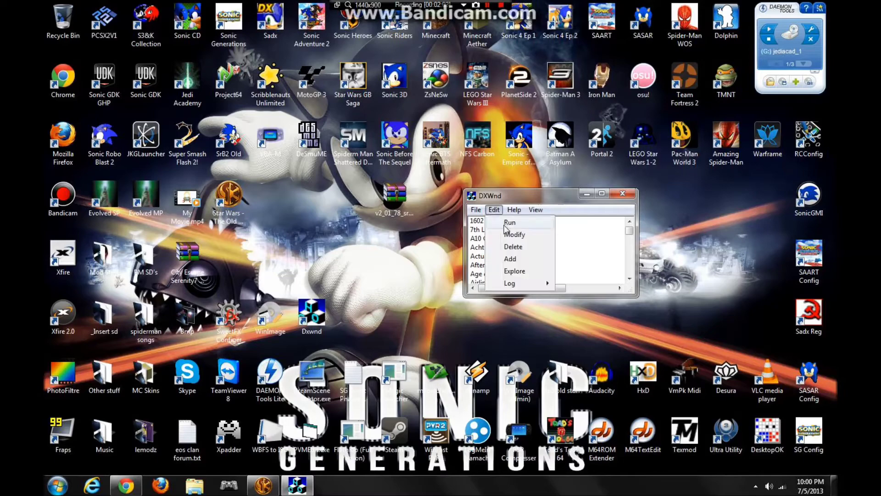
pyautogui.click(528, 260)
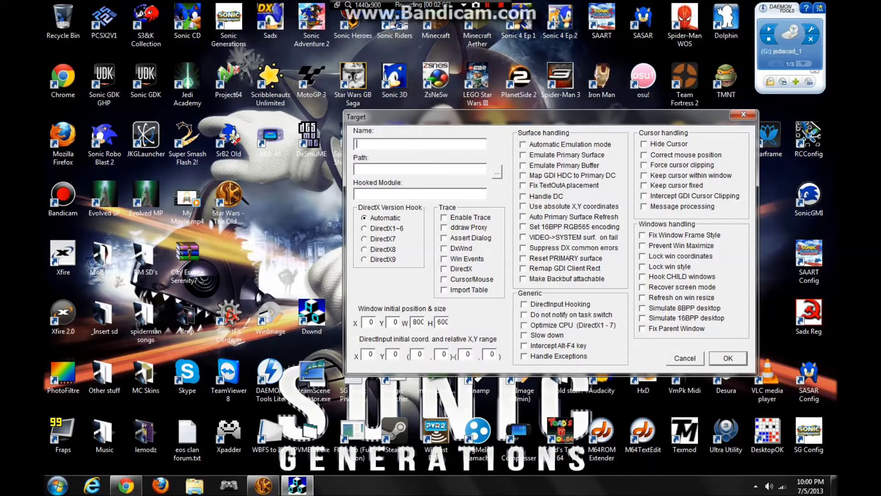
pyautogui.write('Sonic Generations')
# Set the target's path to SonicGenerations.fxpipeline.exe with the DirectX9 version hook, and save the entry.
pyautogui.click(498, 171)
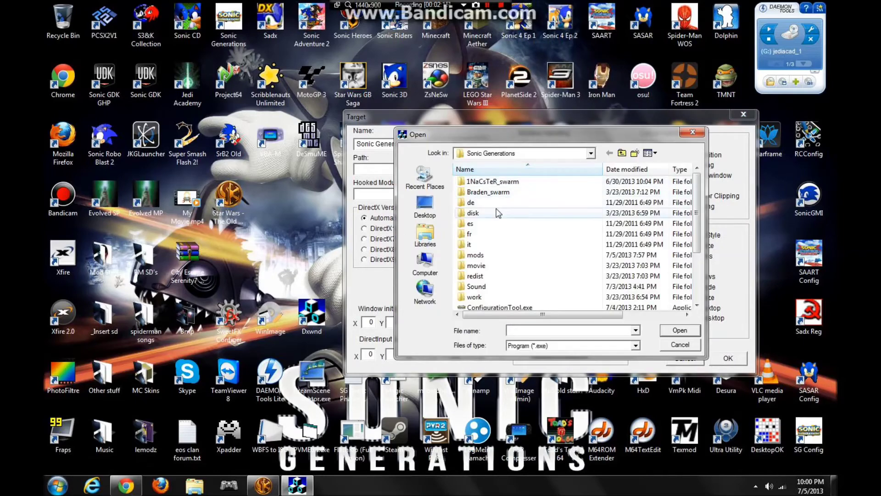
pyautogui.scroll(-3, 558, 219)
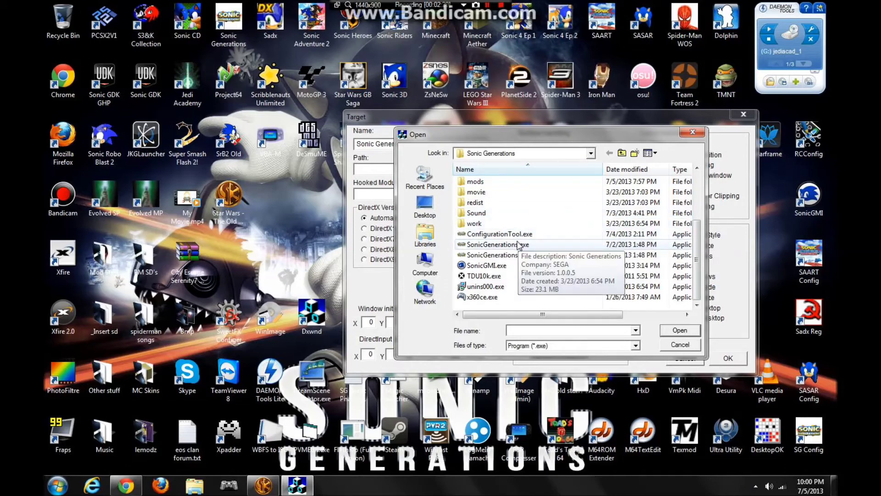
pyautogui.click(509, 249)
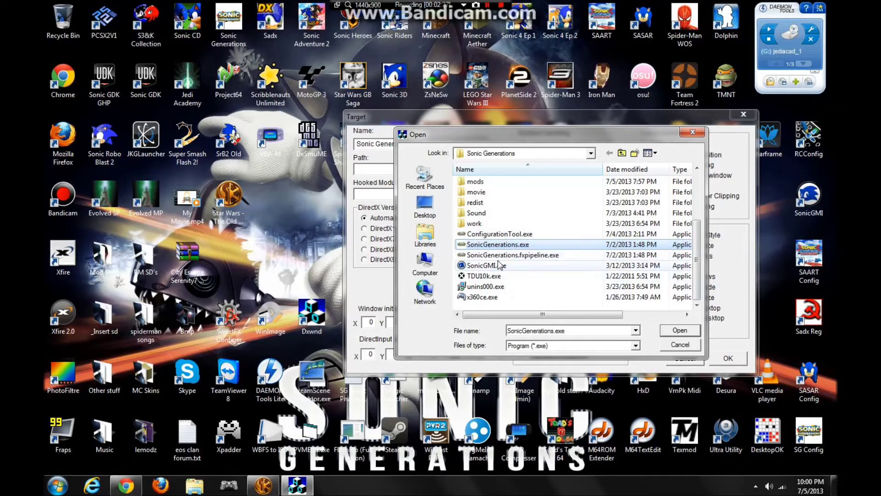
pyautogui.click(503, 255)
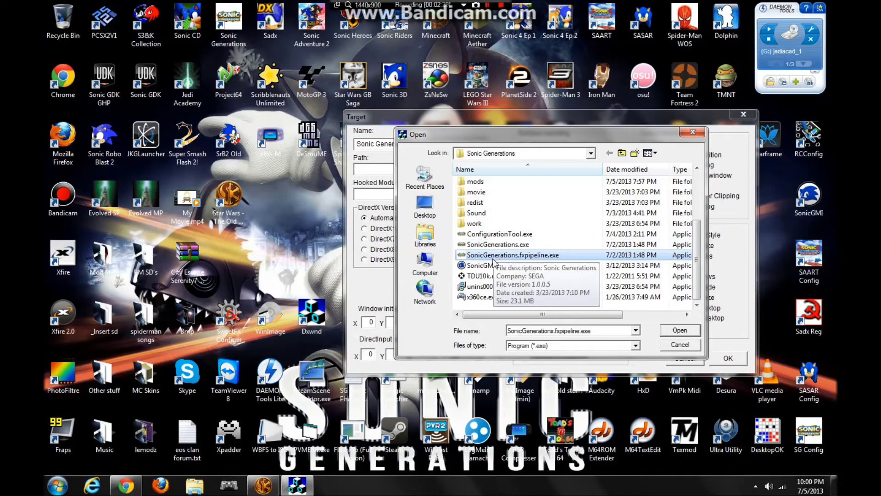
pyautogui.doubleClick(493, 255)
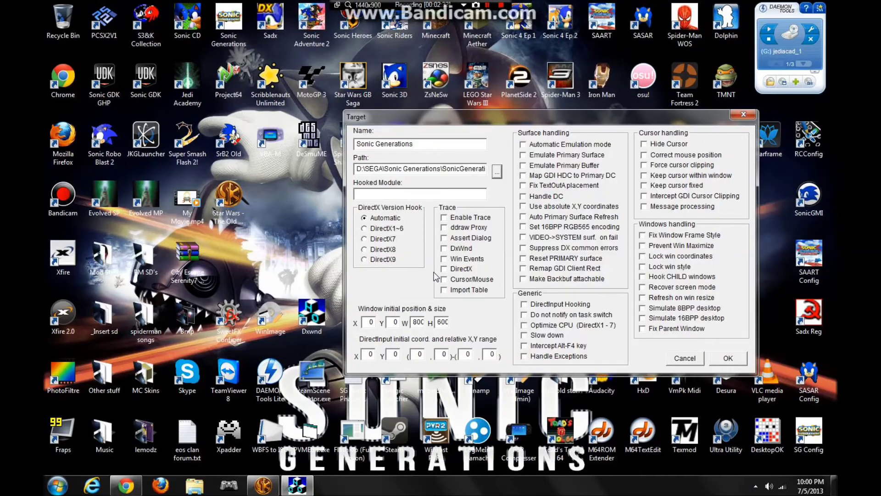
pyautogui.click(364, 259)
pyautogui.click(734, 361)
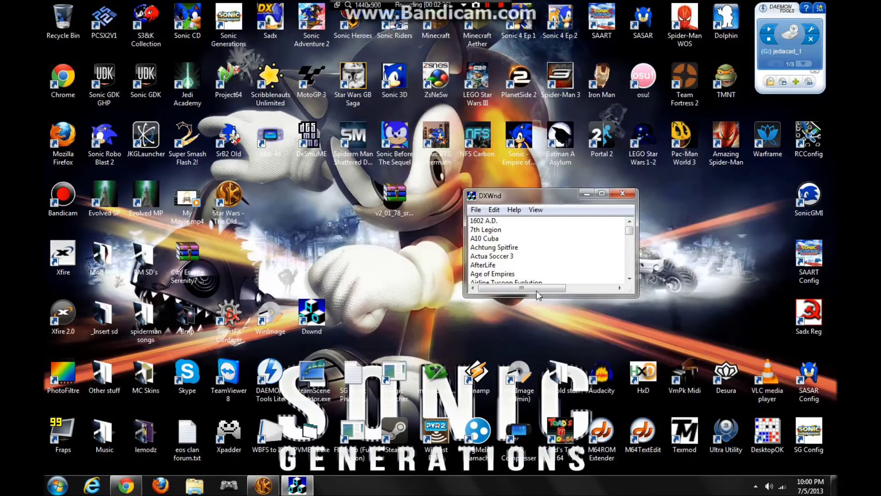
# Launch Sonic Generations with DXWnd running and move the game window lower on the desktop.
pyautogui.moveTo(629, 235); pyautogui.dragTo(631, 283)
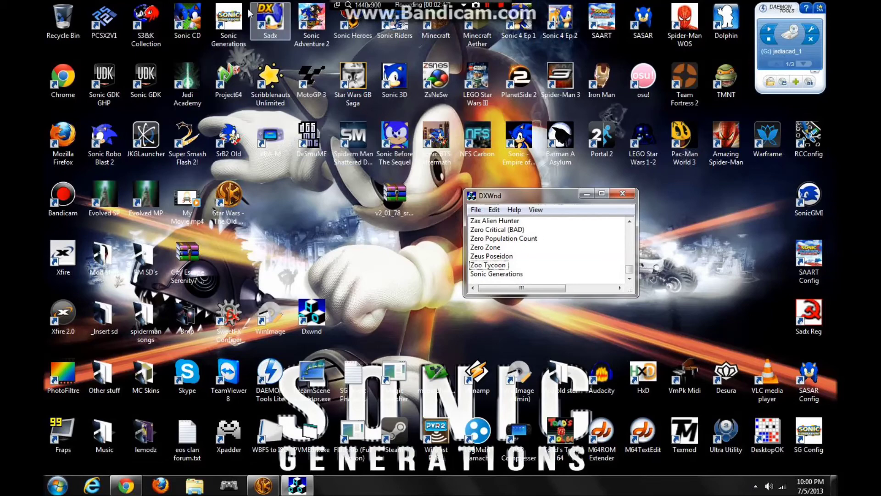
pyautogui.doubleClick(516, 274)
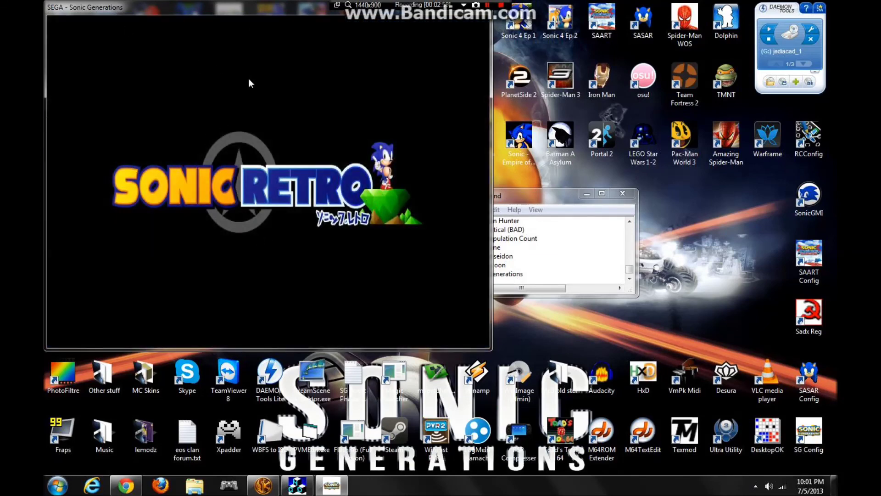
pyautogui.moveTo(308, 10); pyautogui.dragTo(318, 79)
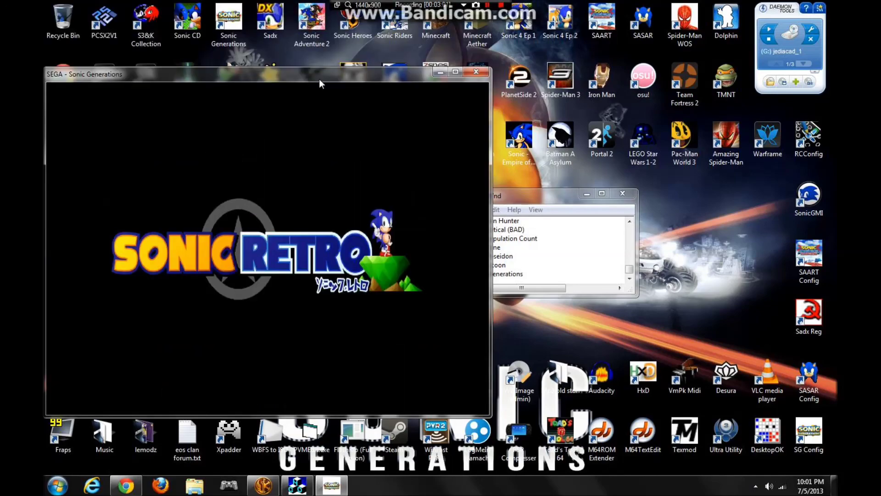